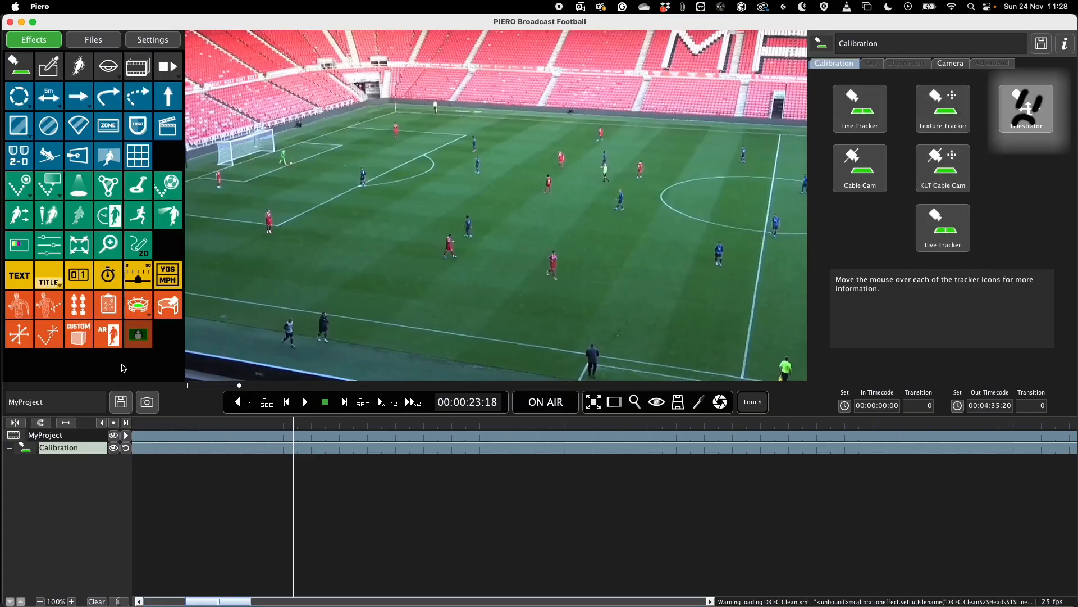
- Set up a Line Tracker calibration using the Default Dimensions pitch preset
click(875, 128)
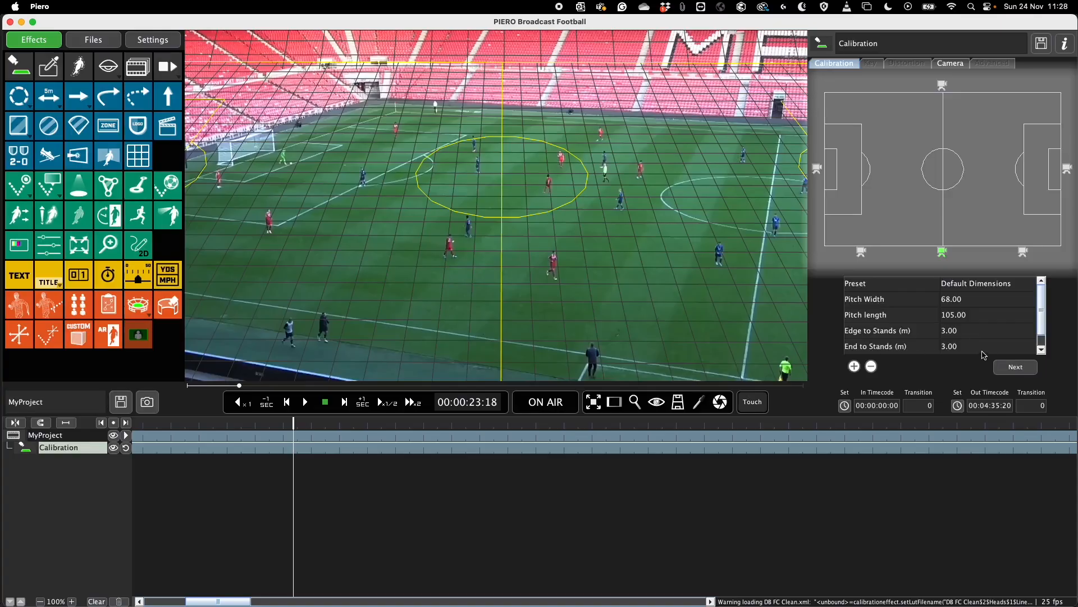
click(1008, 367)
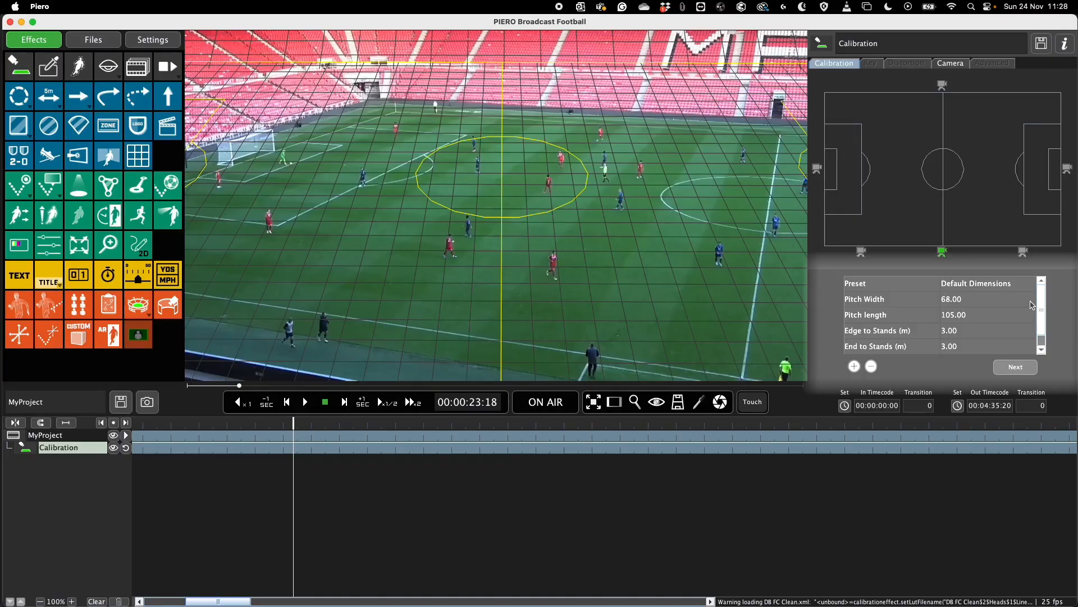
click(1030, 287)
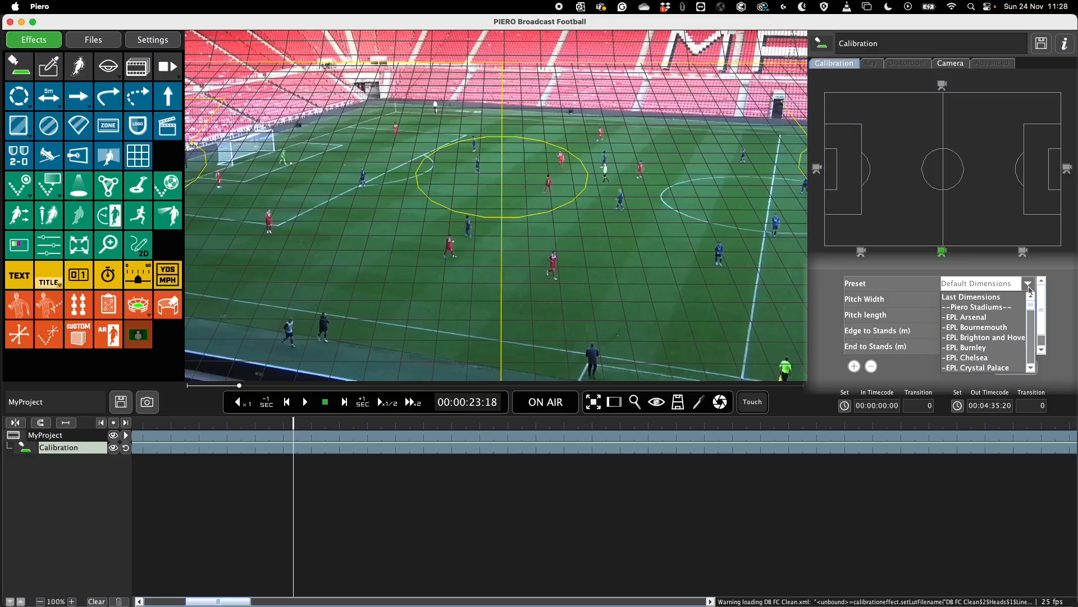
click(1029, 288)
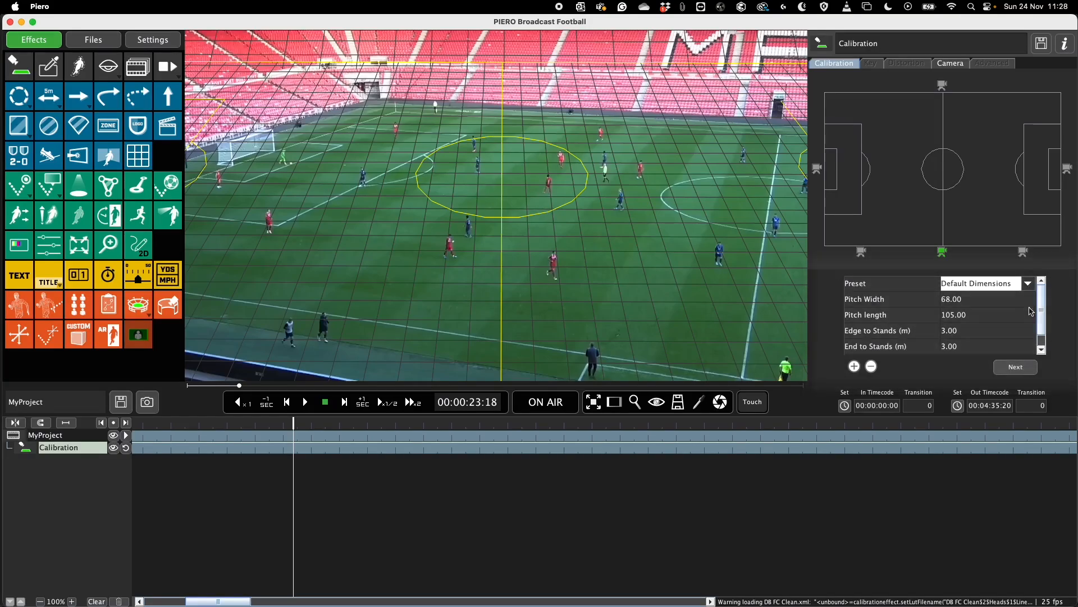
click(1020, 367)
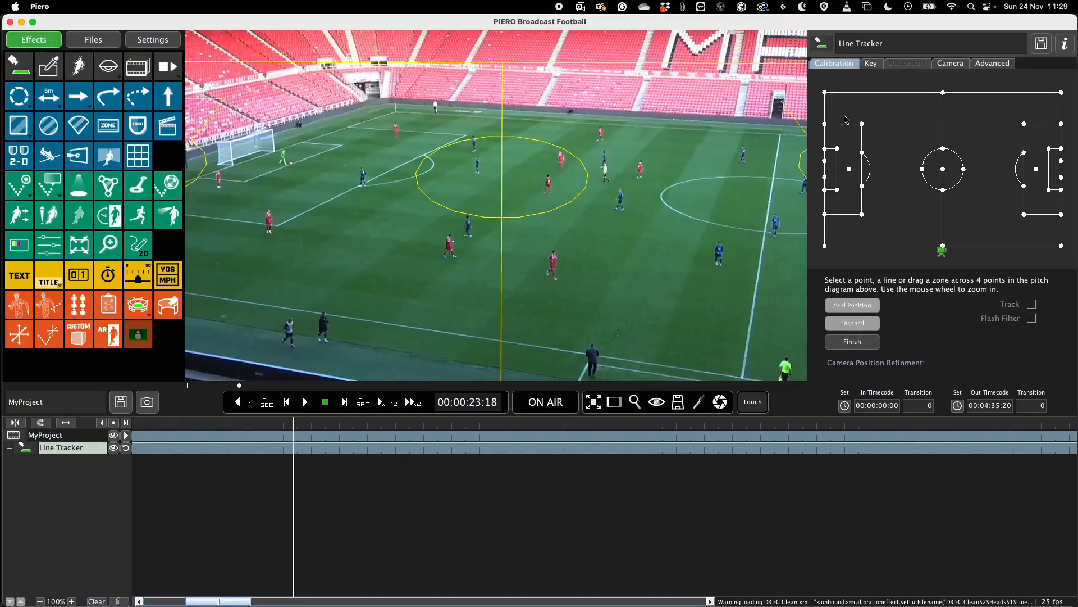
- Trace the far touchline and the near touchline over the video as the two horizontal calibration lines
click(853, 94)
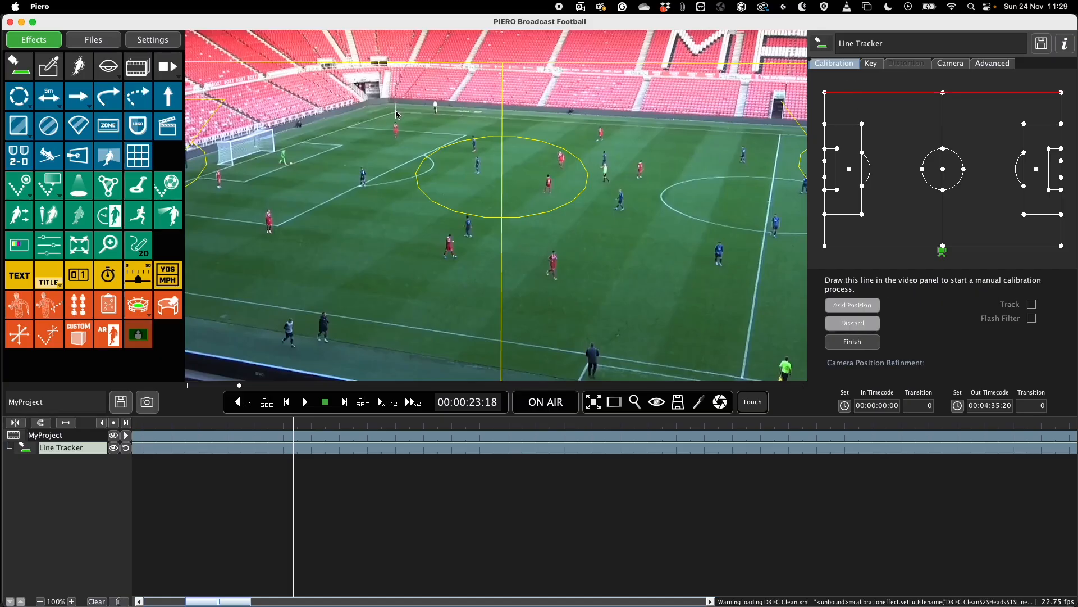
drag(396, 113, 798, 136)
click(917, 245)
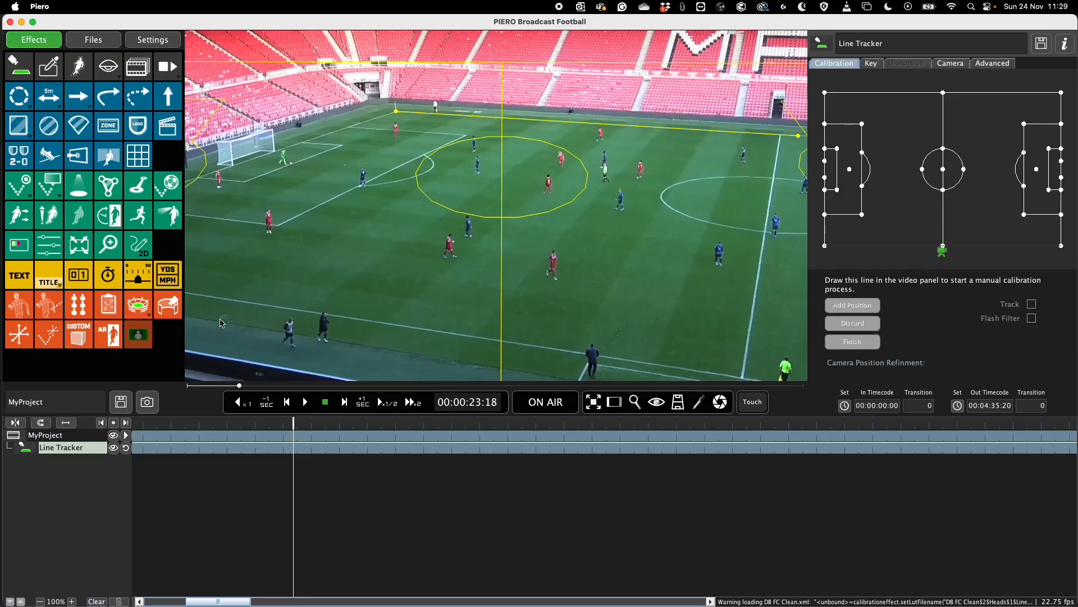
mouse_move(202, 296)
mouse_down()
mouse_move(762, 372)
mouse_move(753, 378)
mouse_up()
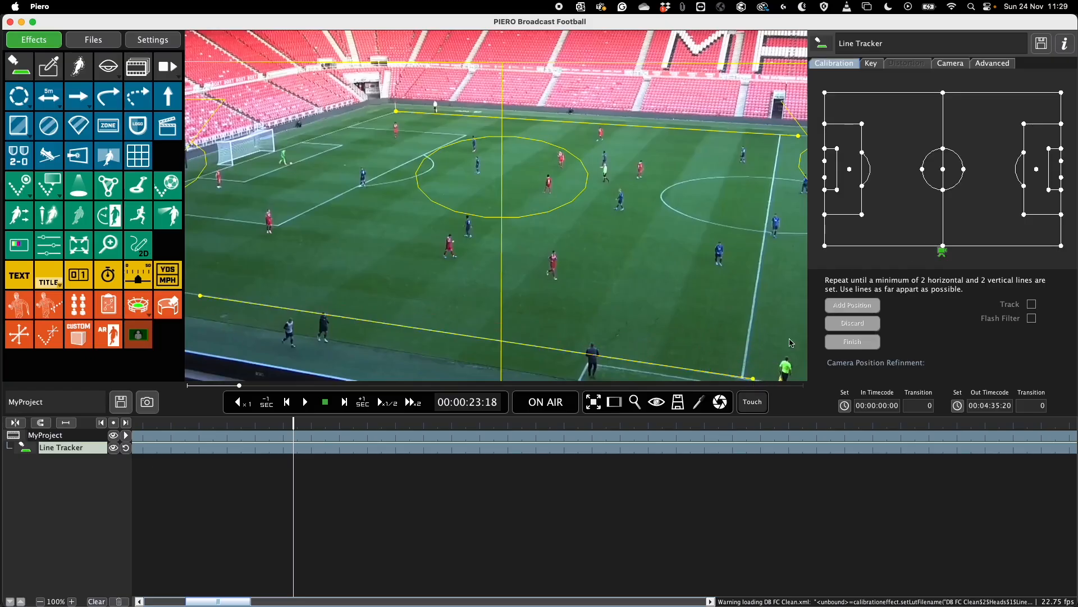
- Trace the front line of the left penalty area and the halfway line over the video as vertical calibration lines
click(863, 200)
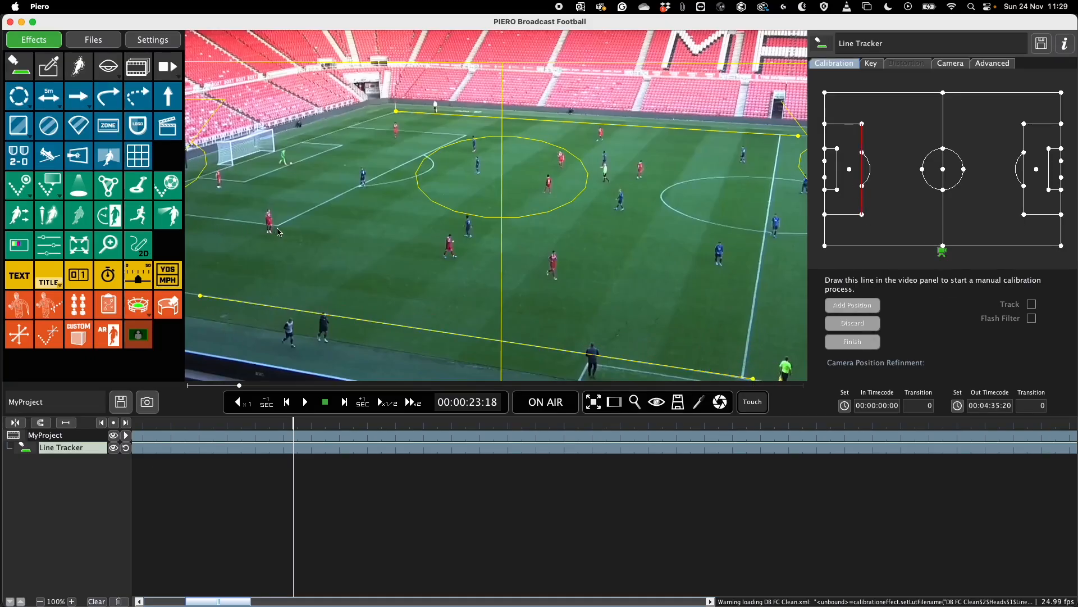
mouse_move(278, 226)
mouse_down()
mouse_move(474, 125)
mouse_move(470, 134)
mouse_up()
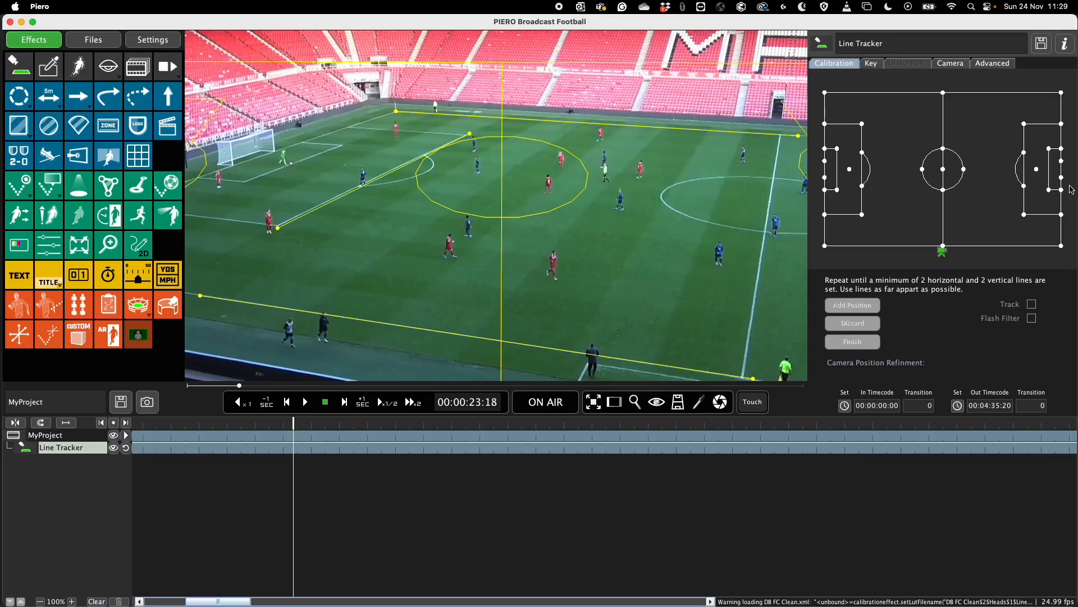
click(943, 205)
mouse_move(744, 378)
mouse_down()
mouse_move(778, 103)
mouse_move(784, 121)
mouse_up()
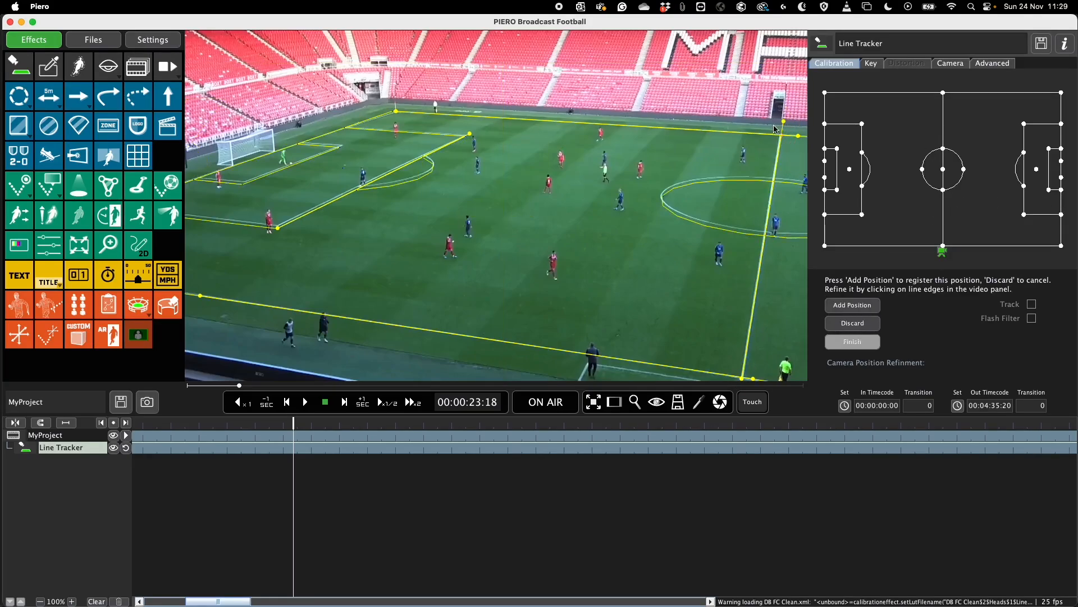
- Refine the fit at both ends of the left penalty area's front line and add the camera position
click(278, 228)
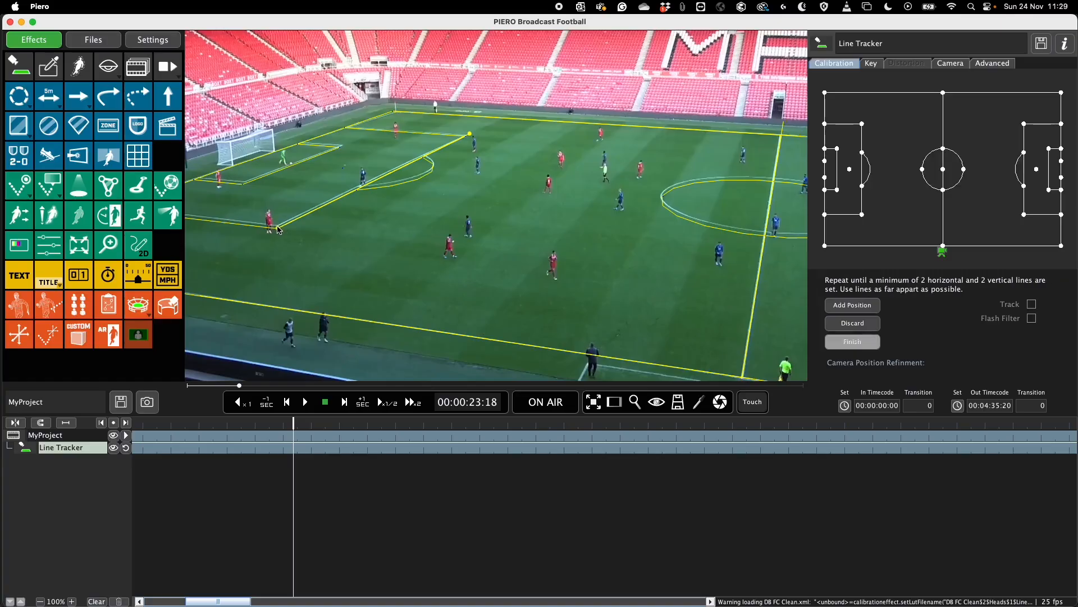
click(464, 136)
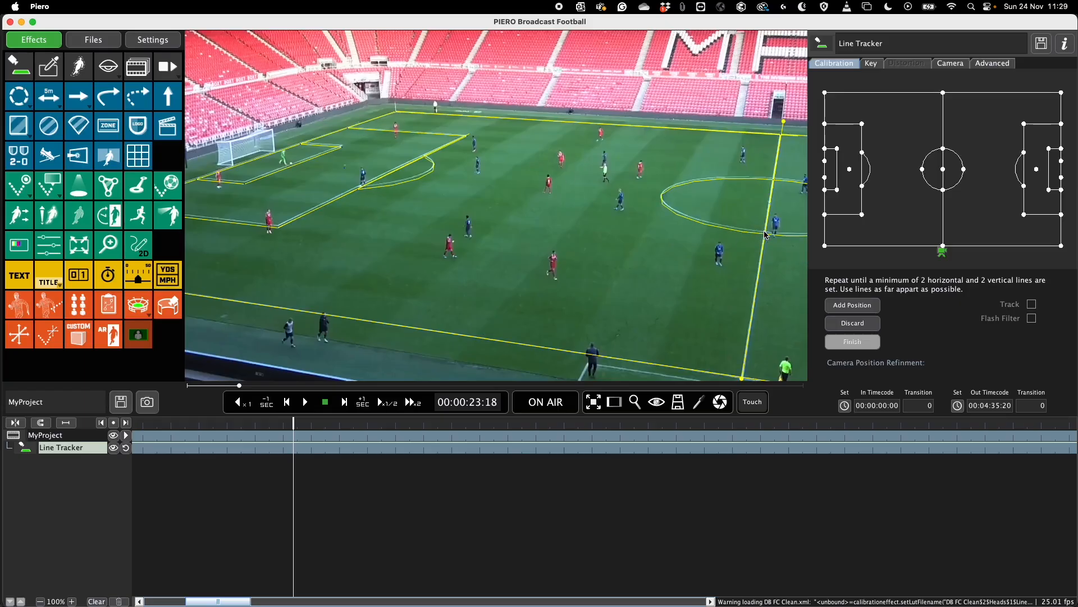
click(838, 305)
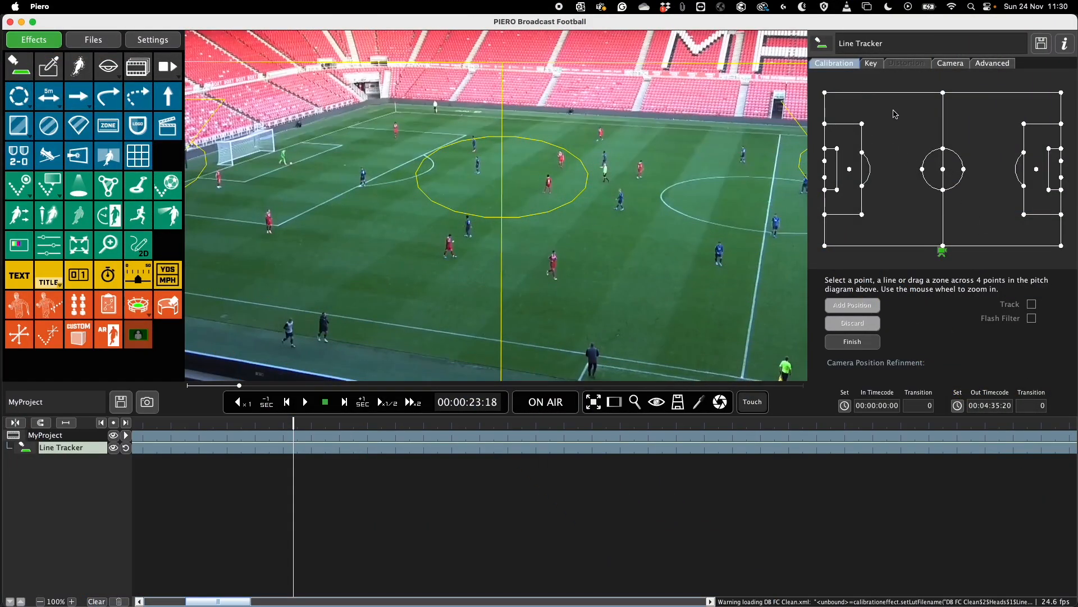
- Select a zone across the left penalty area in the pitch diagram and match its highlighted points anti-clockwise in the video
drag(898, 109, 809, 200)
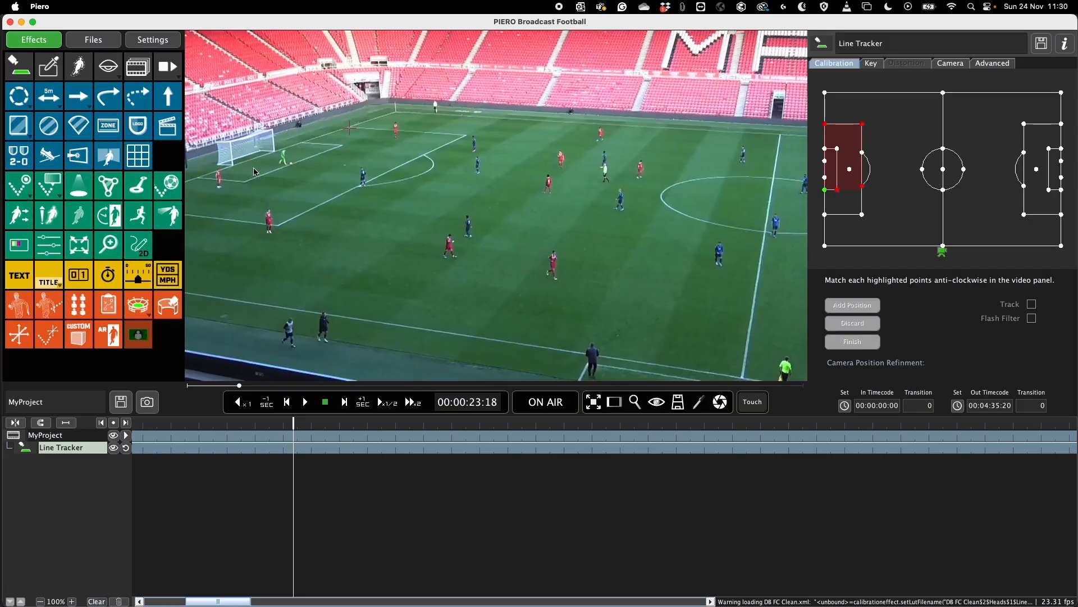
click(199, 178)
click(244, 181)
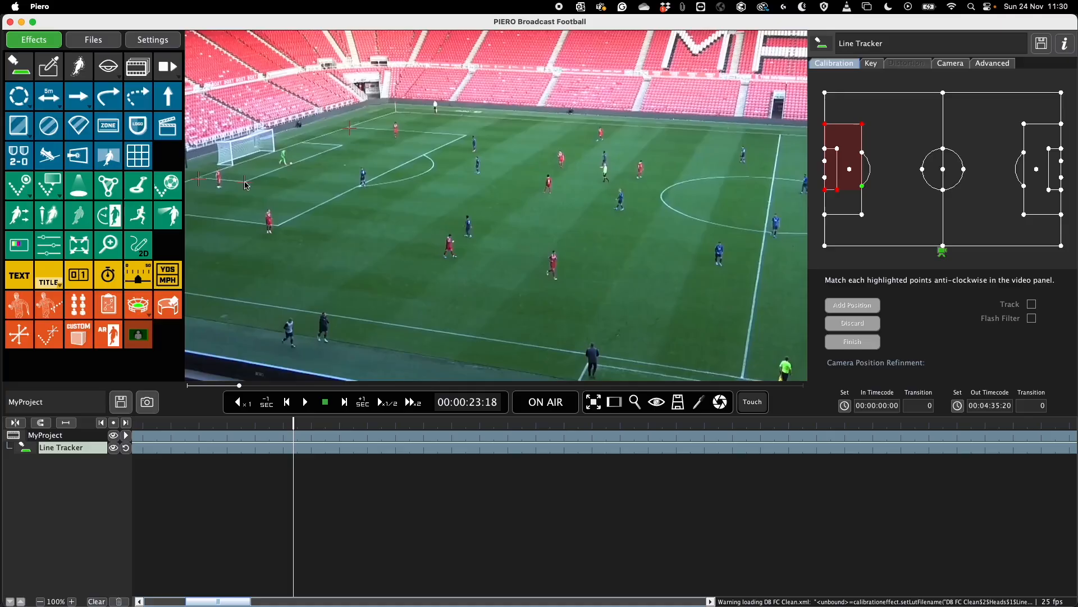
click(361, 188)
click(467, 133)
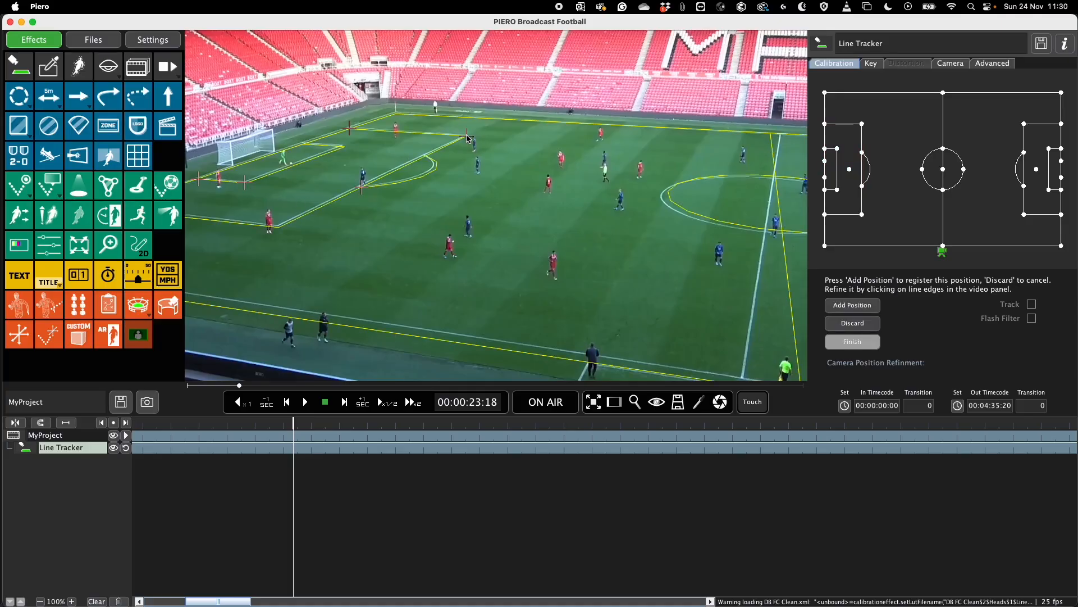
- Refine the zone calibration on the halfway line and the goal area's far corner, and add the camera position
click(768, 235)
click(781, 139)
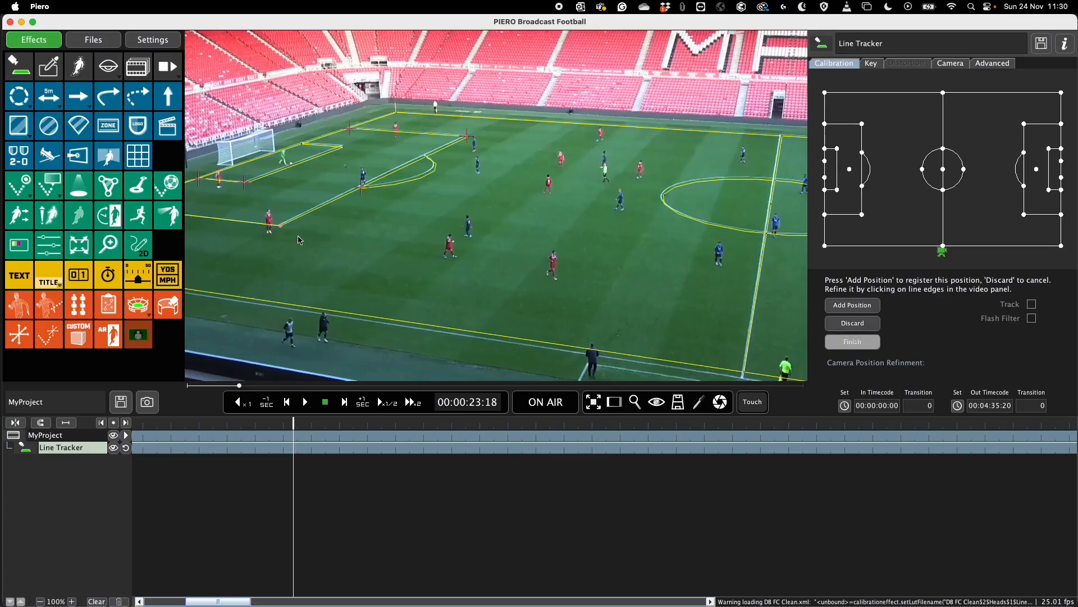
click(342, 146)
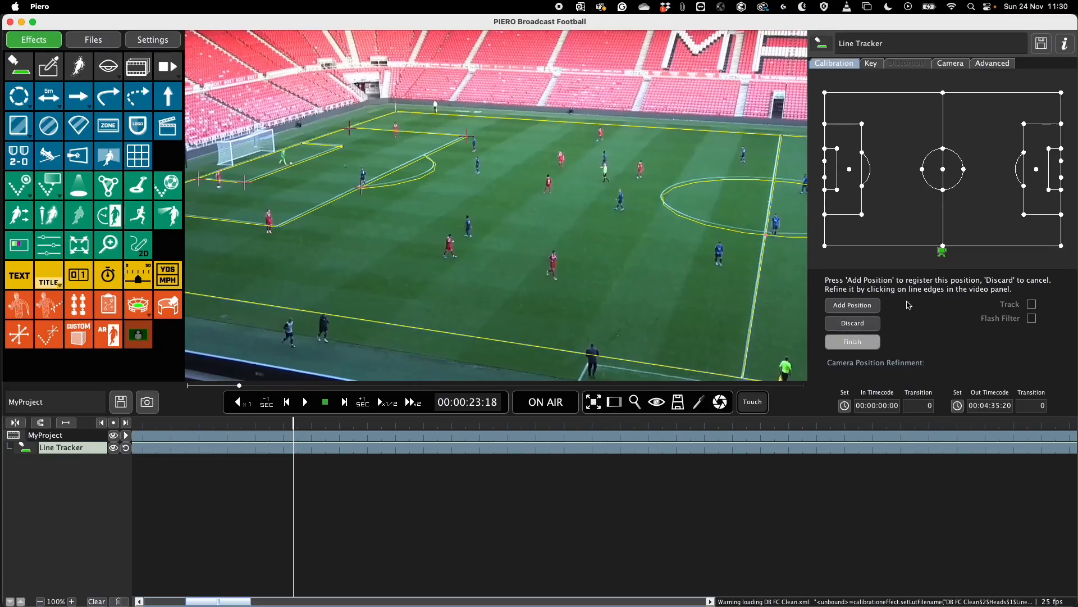
click(879, 305)
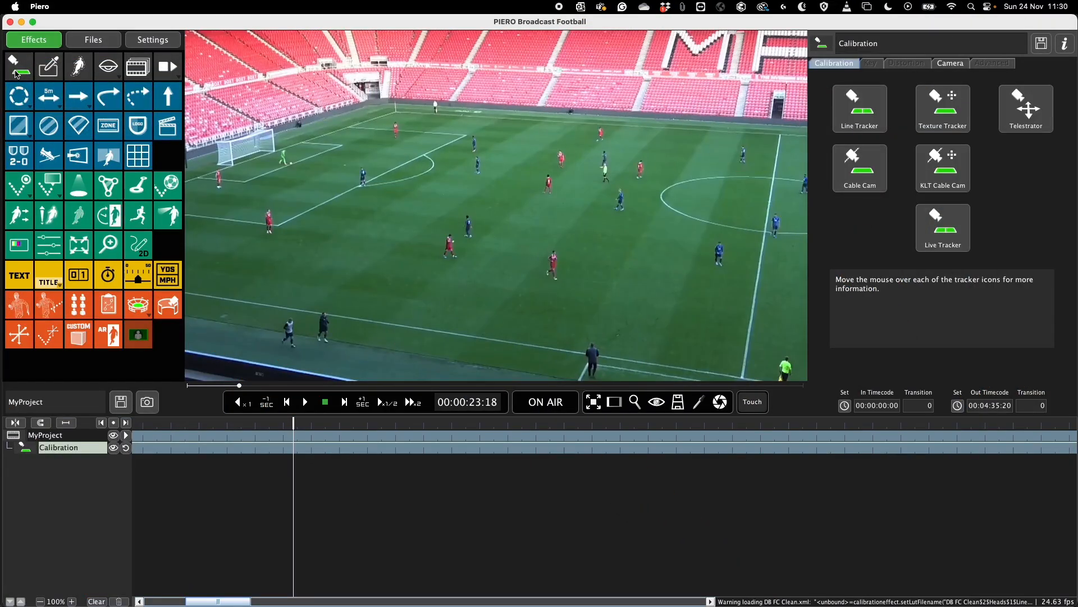
- Calibrate a Line Tracker with the 1-Click method from the left penalty area's far front corner, and finish with that position added
click(855, 101)
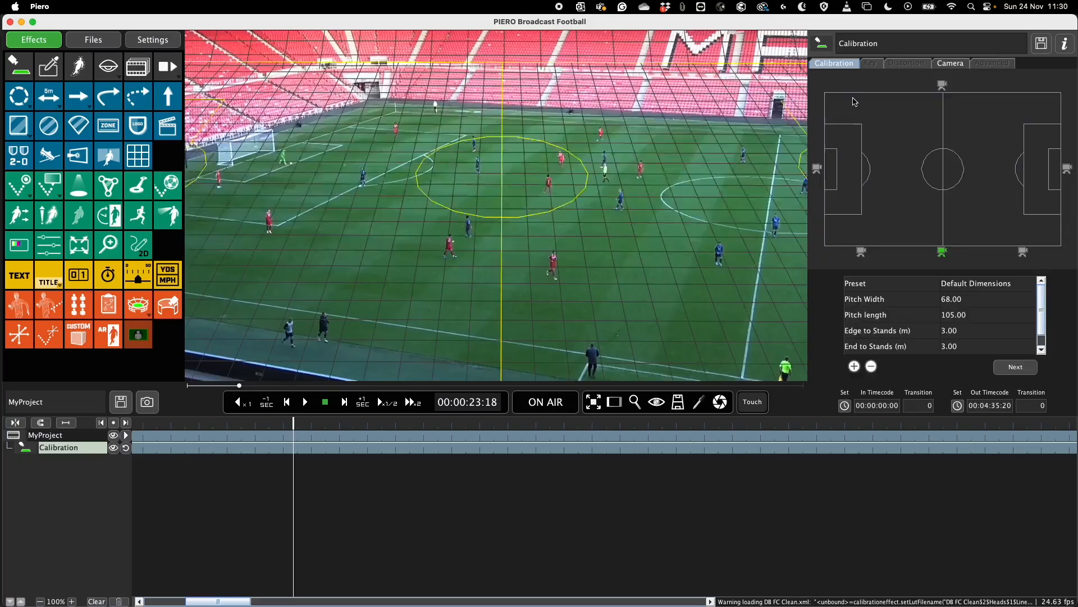
click(1031, 373)
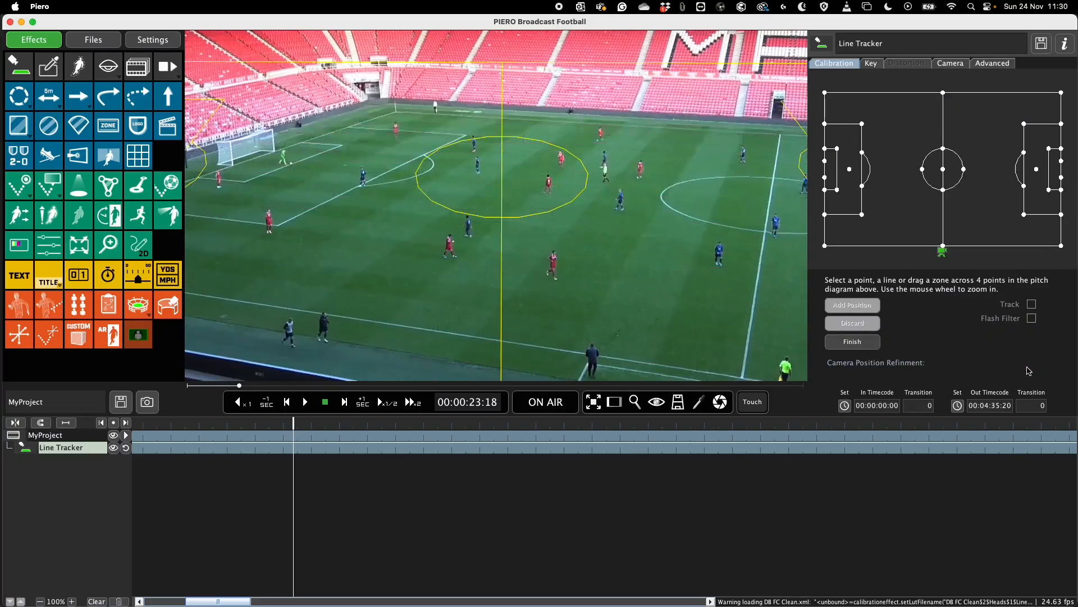
click(862, 124)
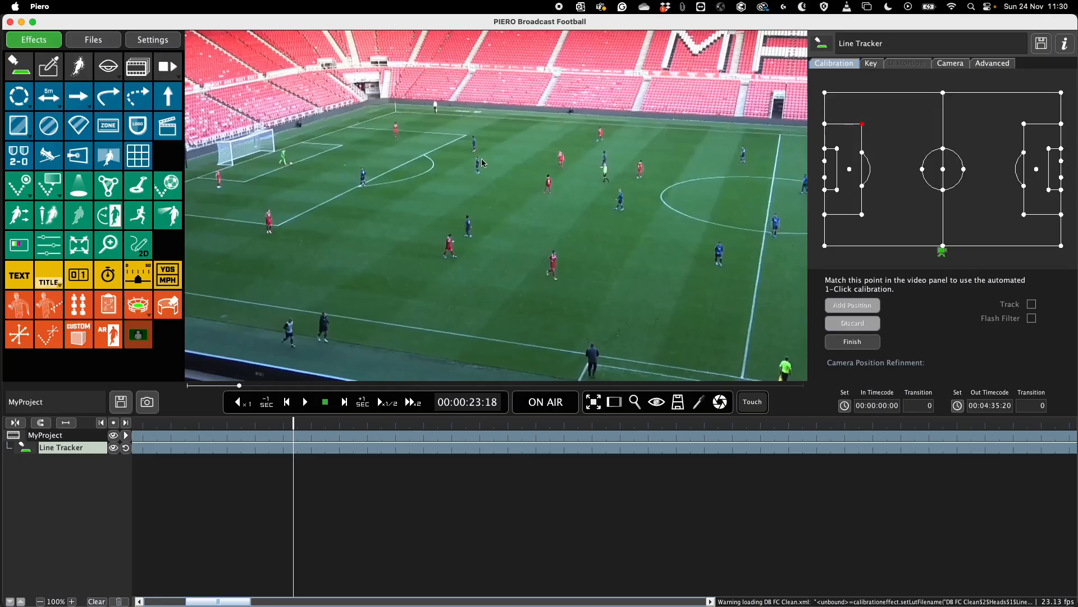
click(467, 136)
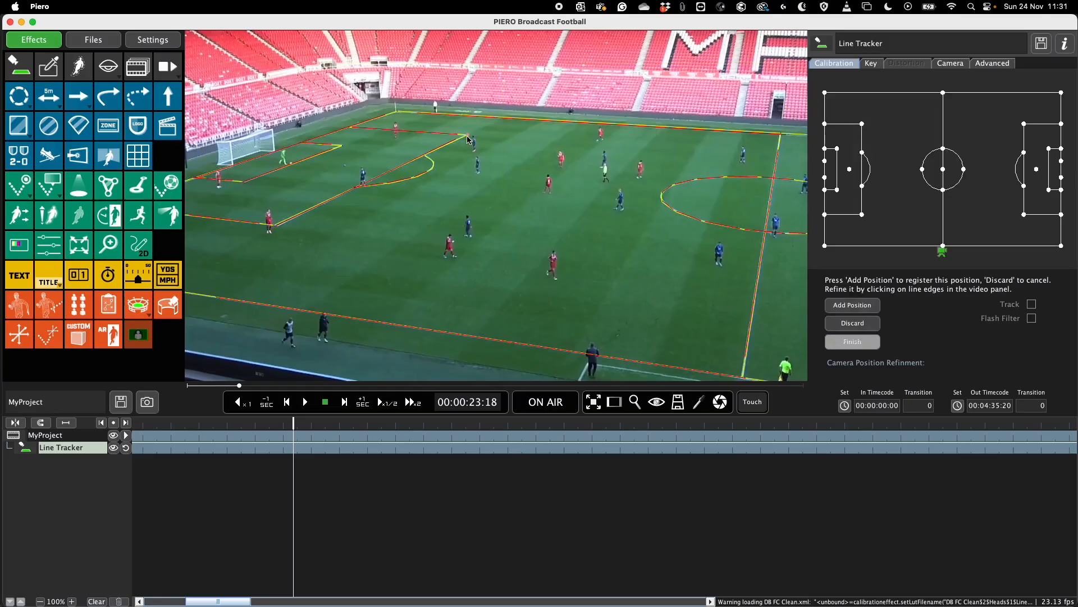
click(870, 305)
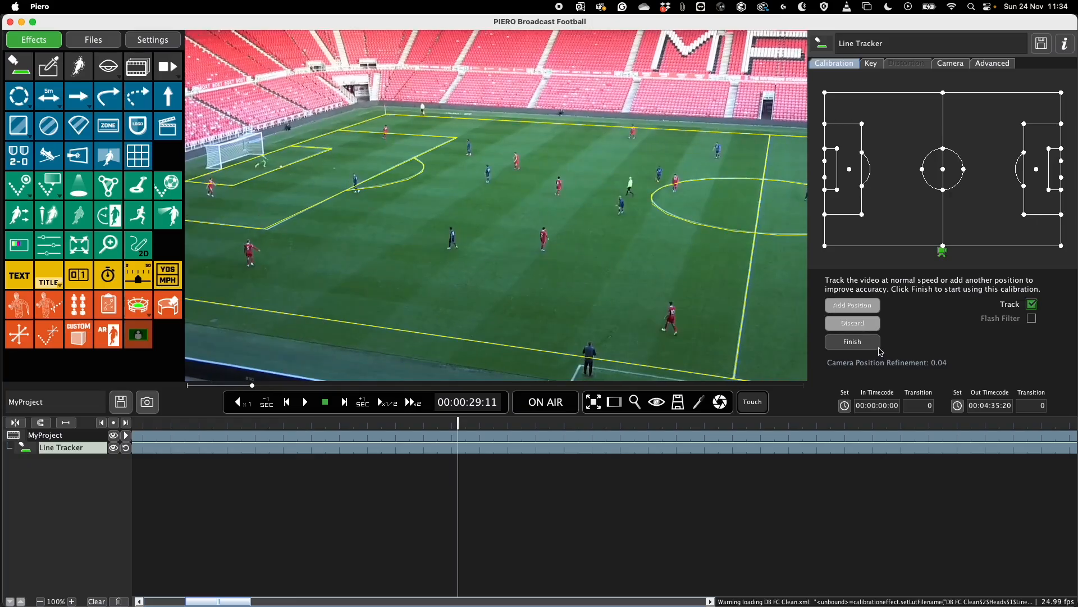
click(871, 343)
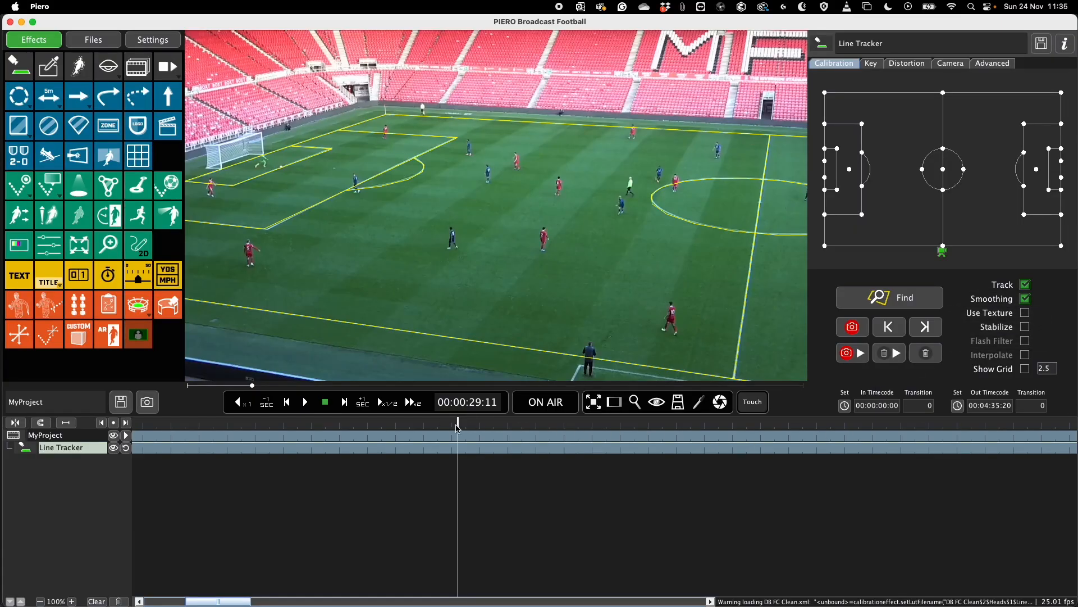
- At 00:00:07:09, realign the pitch lines with Find and store the corrected position as a tracker keyframe
drag(458, 427, 576, 473)
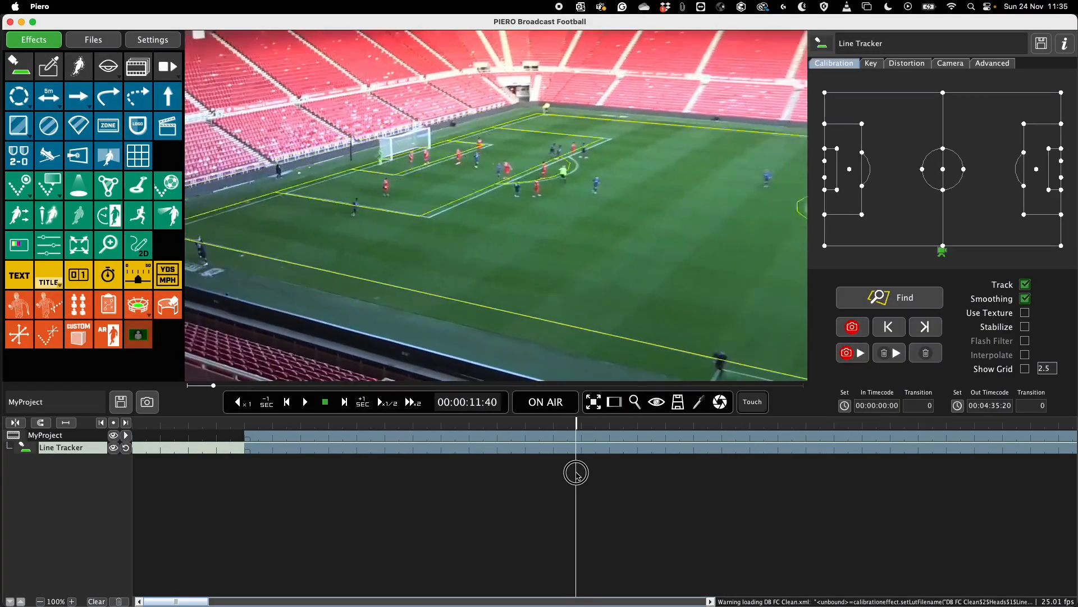
click(446, 425)
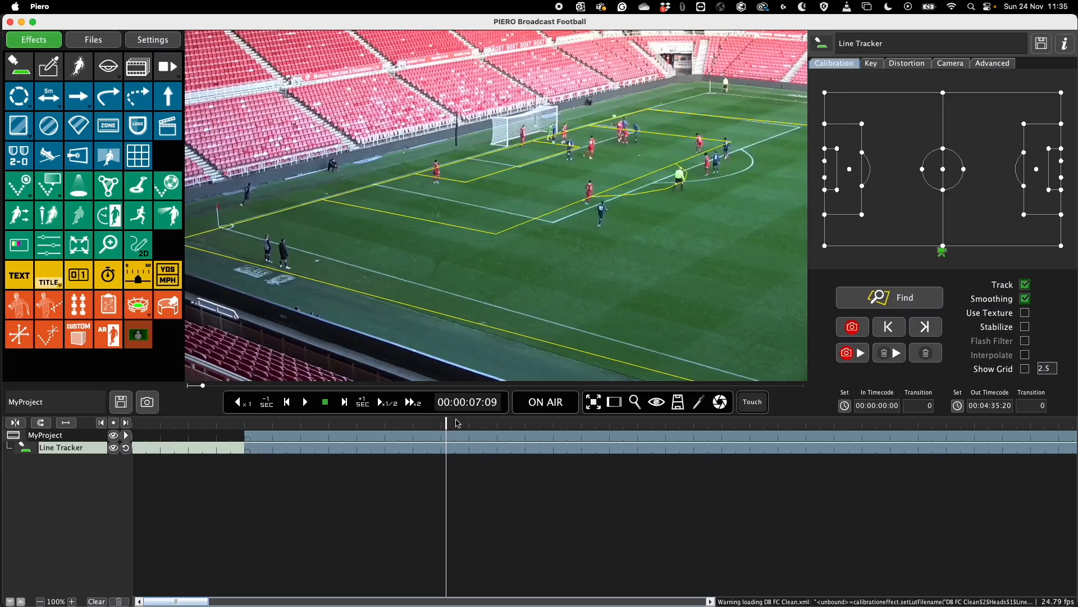
click(869, 304)
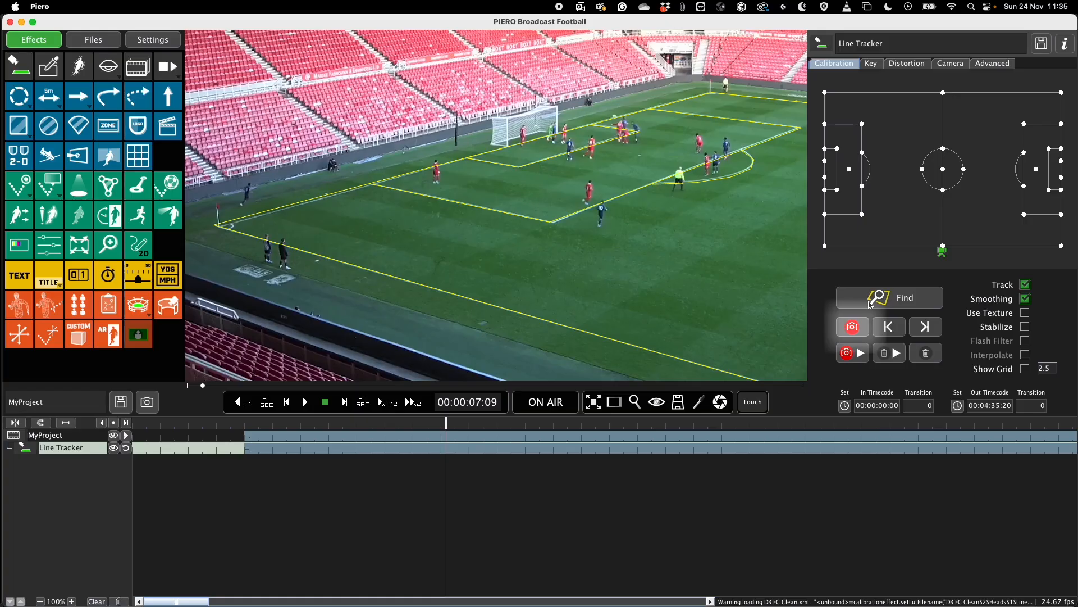
click(861, 329)
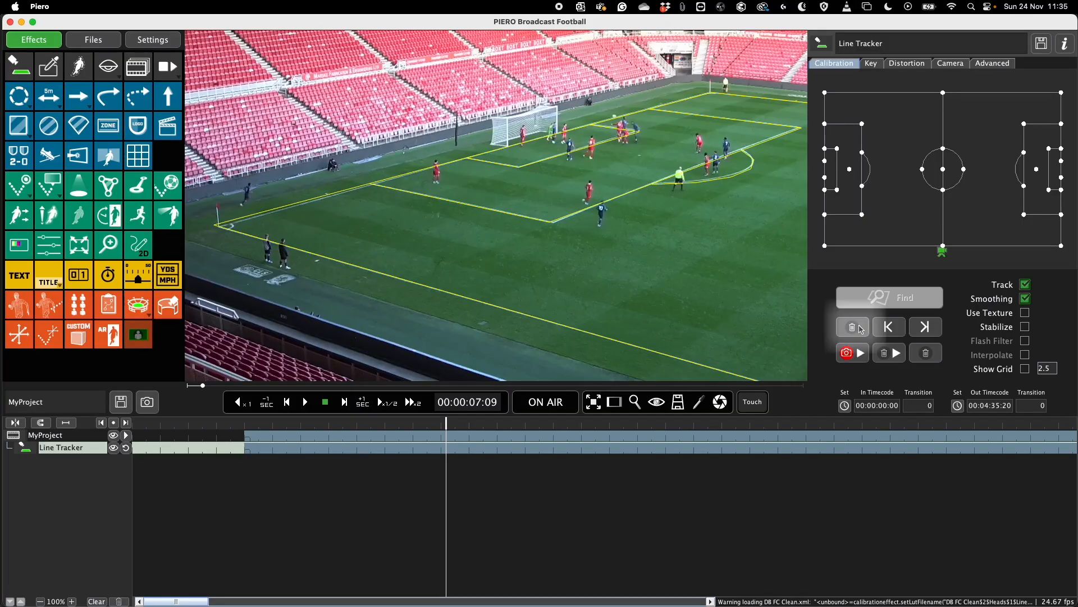
- Check the tracked lines at 00:00:15:39 and return to the keyframe at 00:00:07:09
click(602, 428)
drag(603, 429, 687, 428)
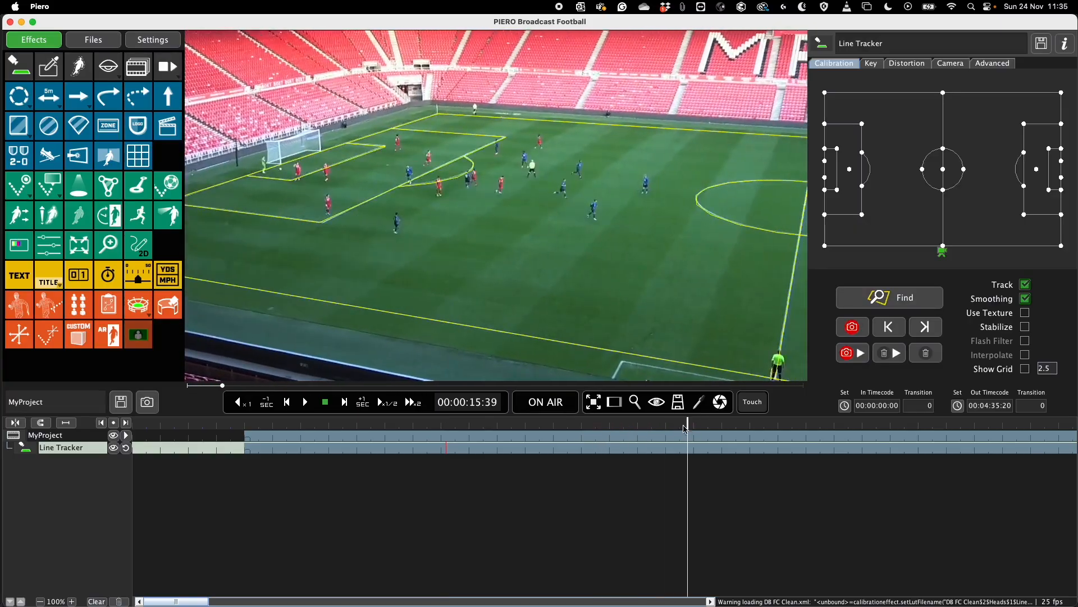
click(446, 452)
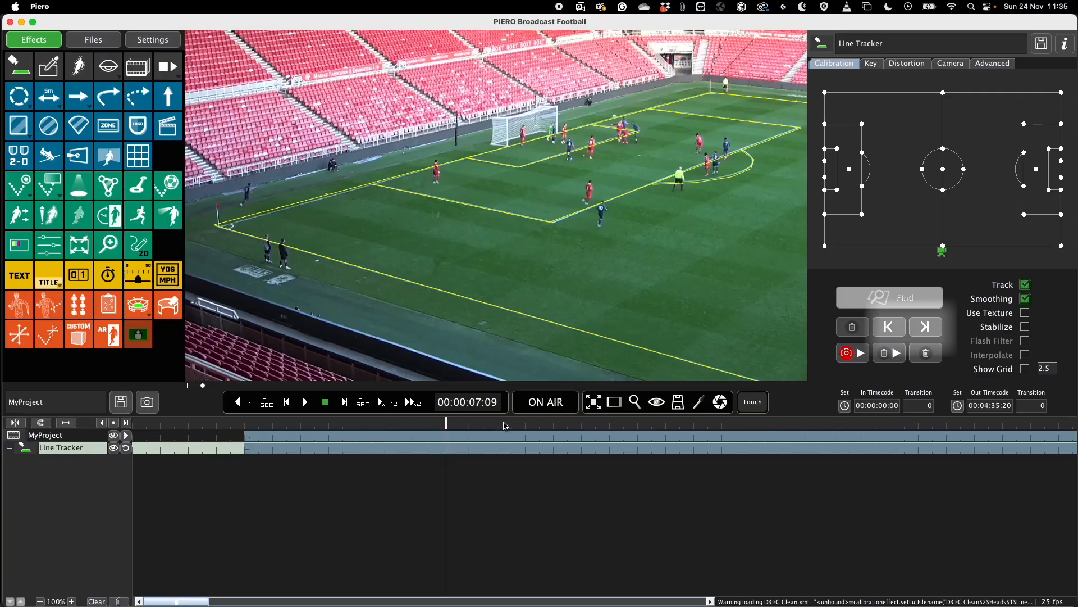
- Add a tracker keyframe at 00:00:11:00 and step between it and the keyframe at 00:00:07:09
click(553, 429)
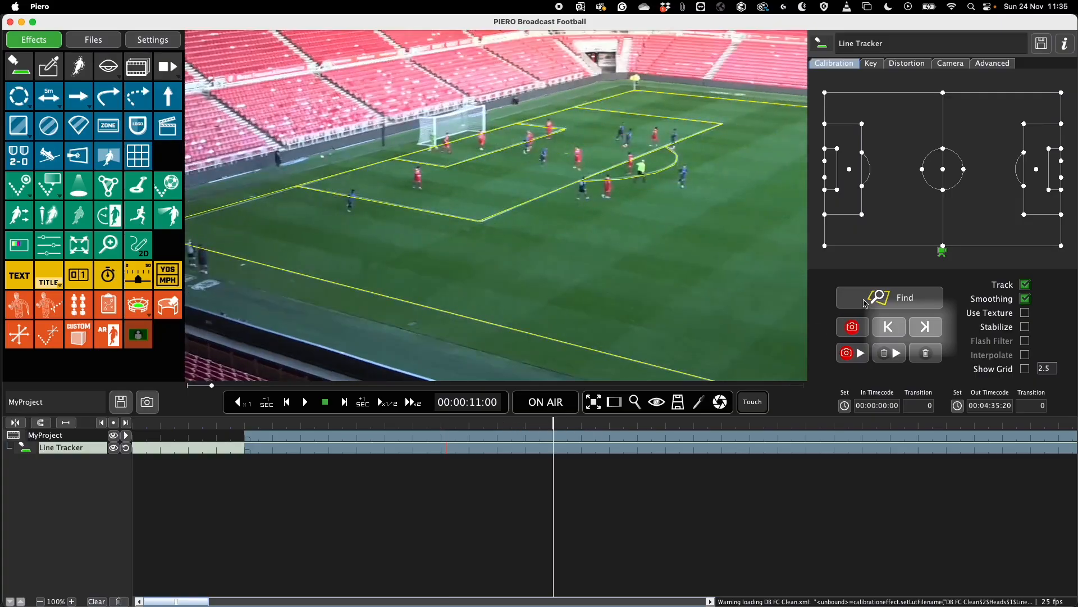
click(926, 328)
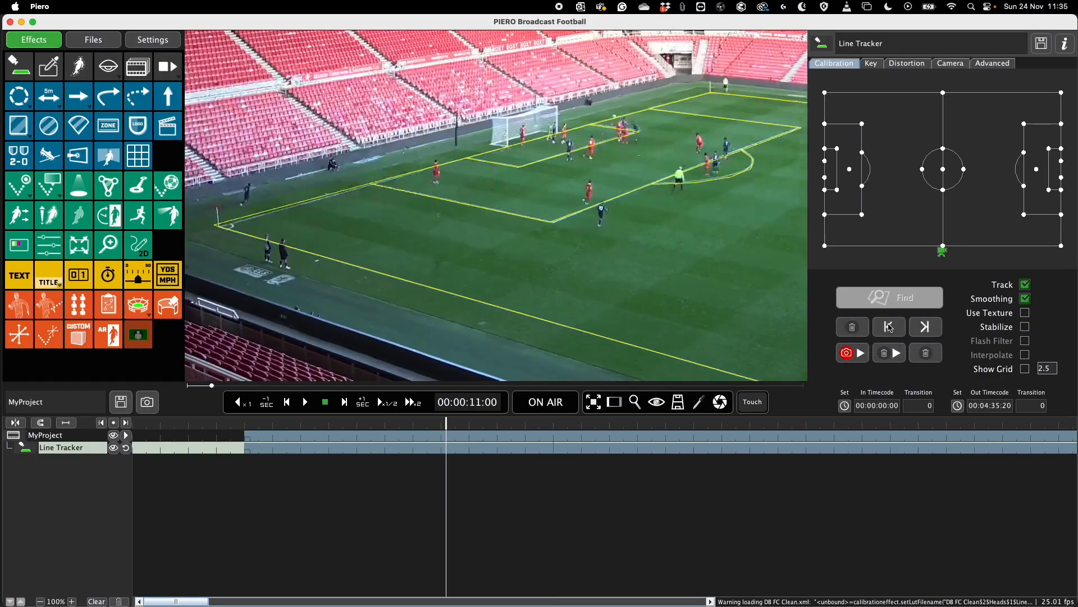
click(926, 328)
click(900, 329)
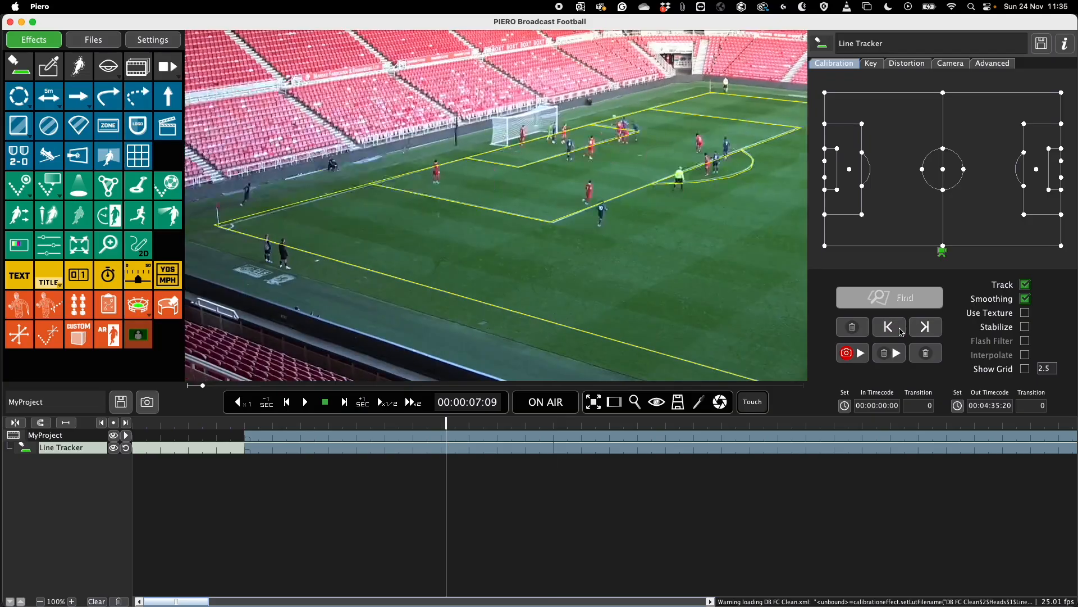
- Record continuous tracker keyframes during playback from 00:00:07:09, and erase the recorded keyframes during playback from 00:00:09:10
click(847, 352)
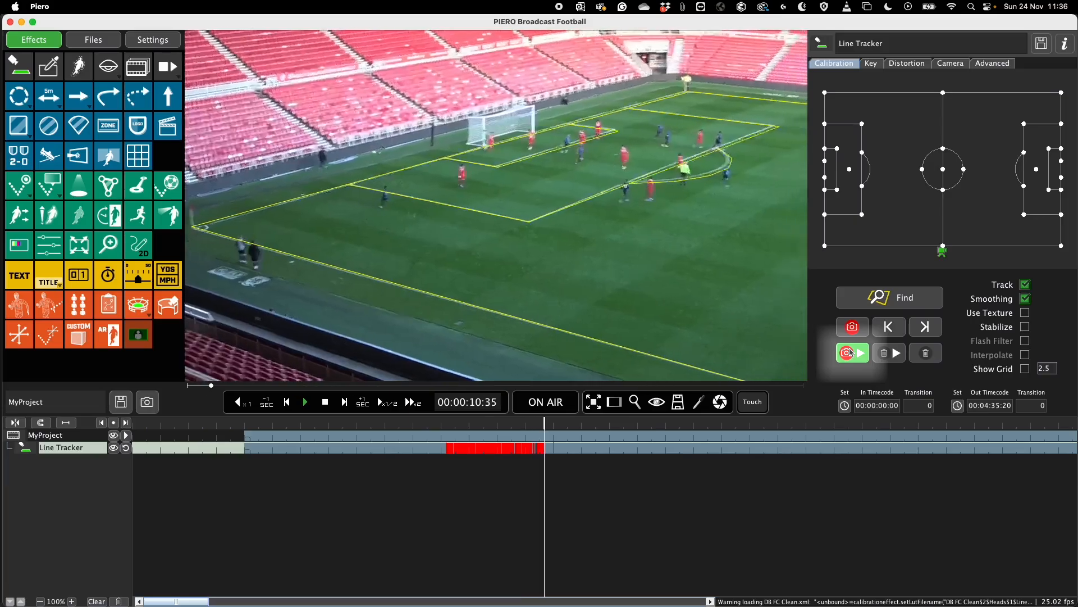
click(851, 353)
click(470, 424)
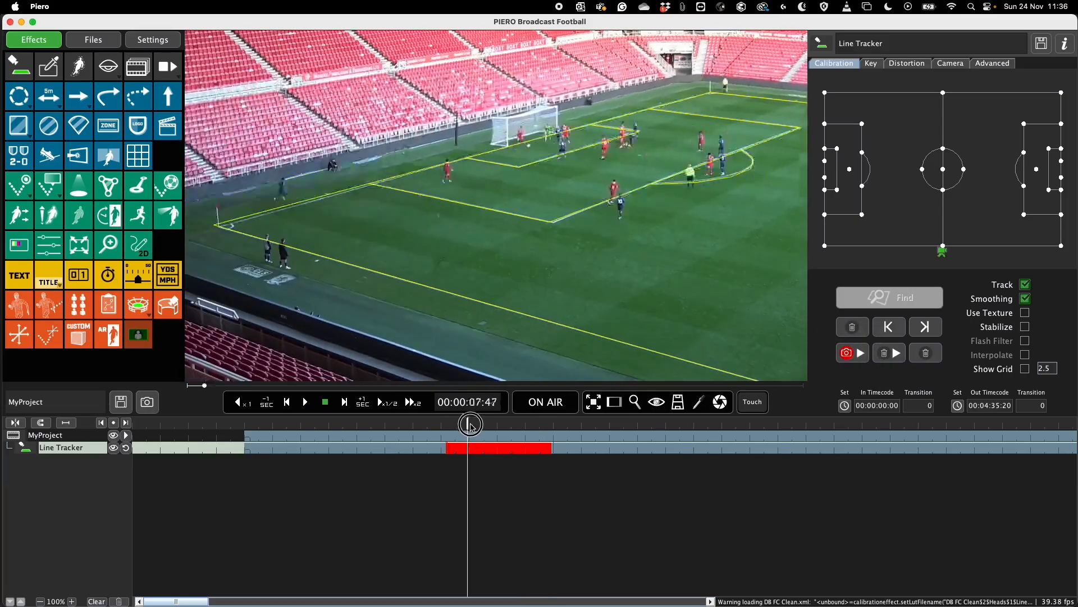
drag(470, 424, 503, 424)
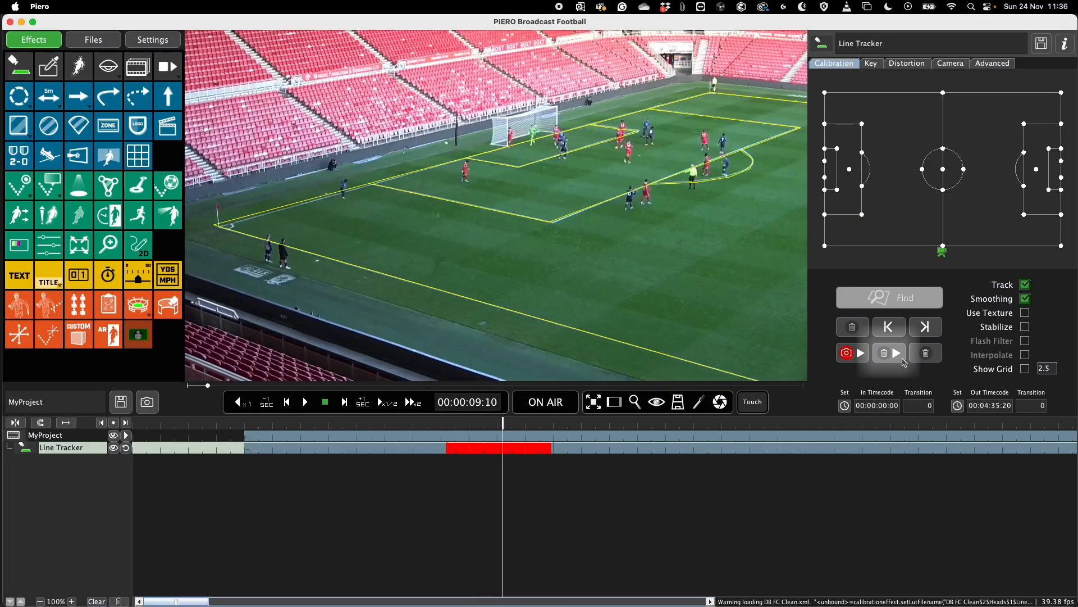
click(903, 359)
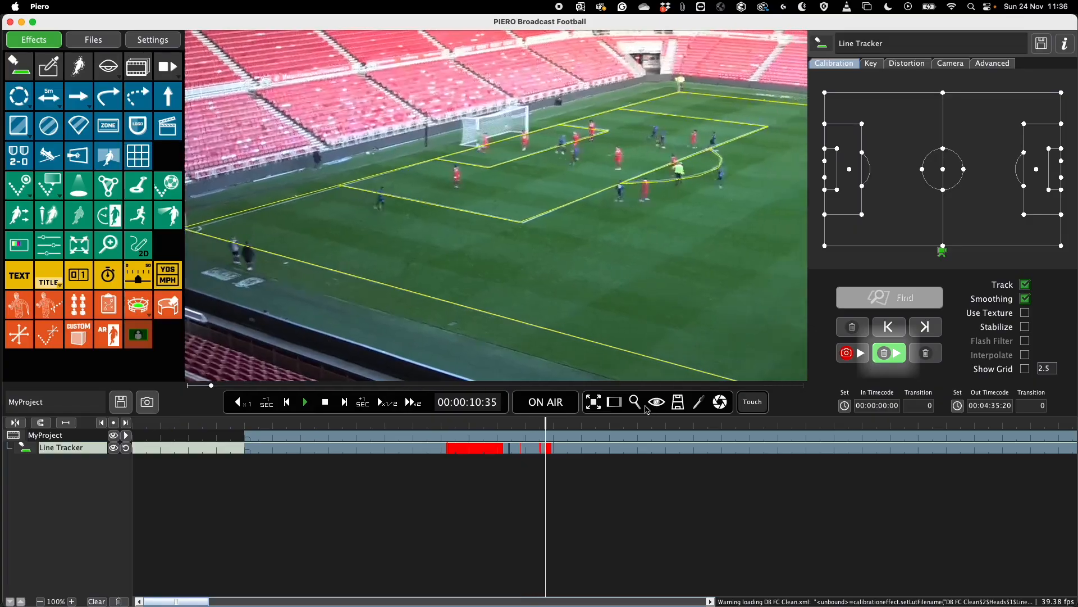
key(space)
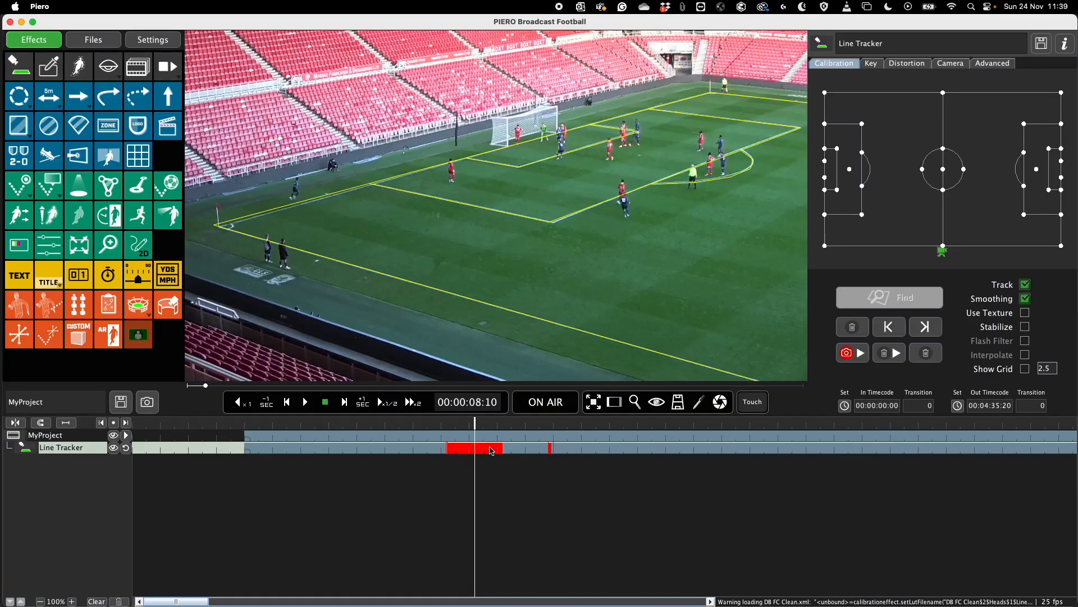
- Inspect the Line Tracker's default key over the pitch using the binary key preview
click(871, 63)
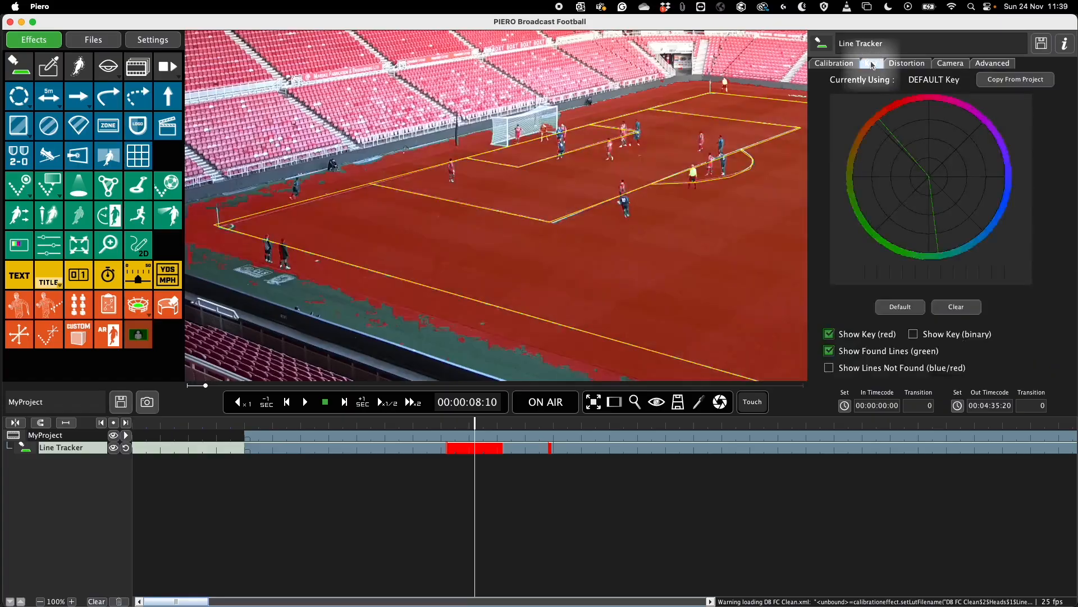
click(915, 337)
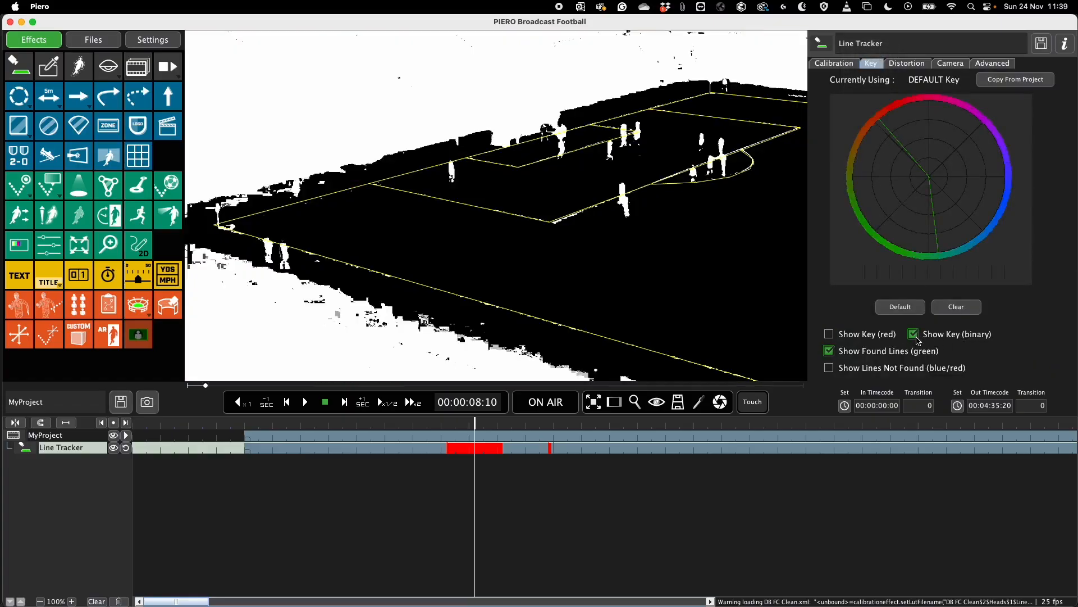
click(916, 337)
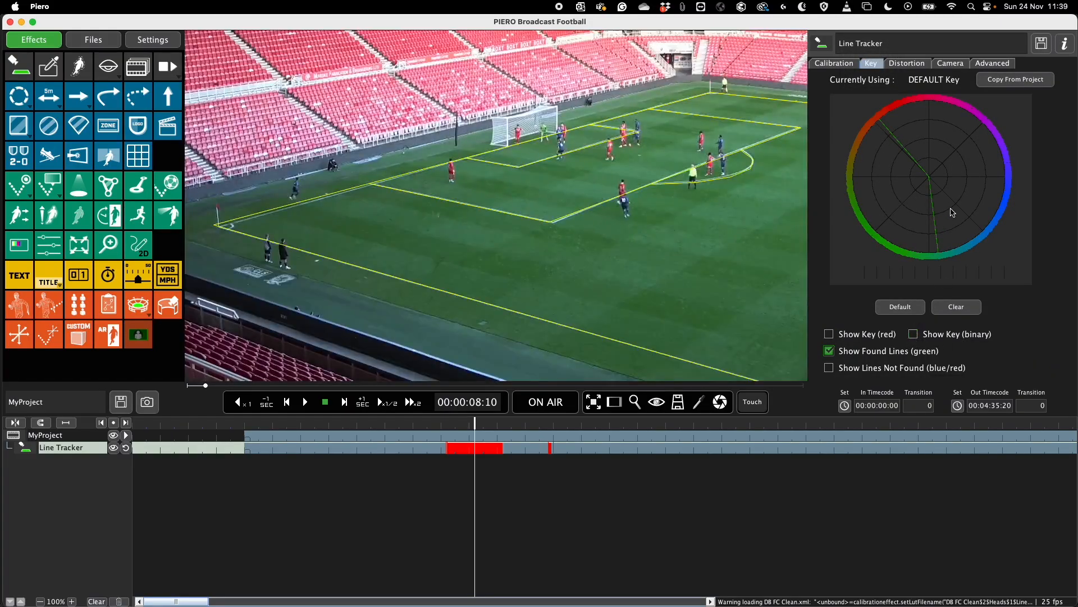
- Try a custom key sampled from the stand area beside the goal, checking it in binary view, and clear that key
drag(447, 110, 396, 166)
click(921, 337)
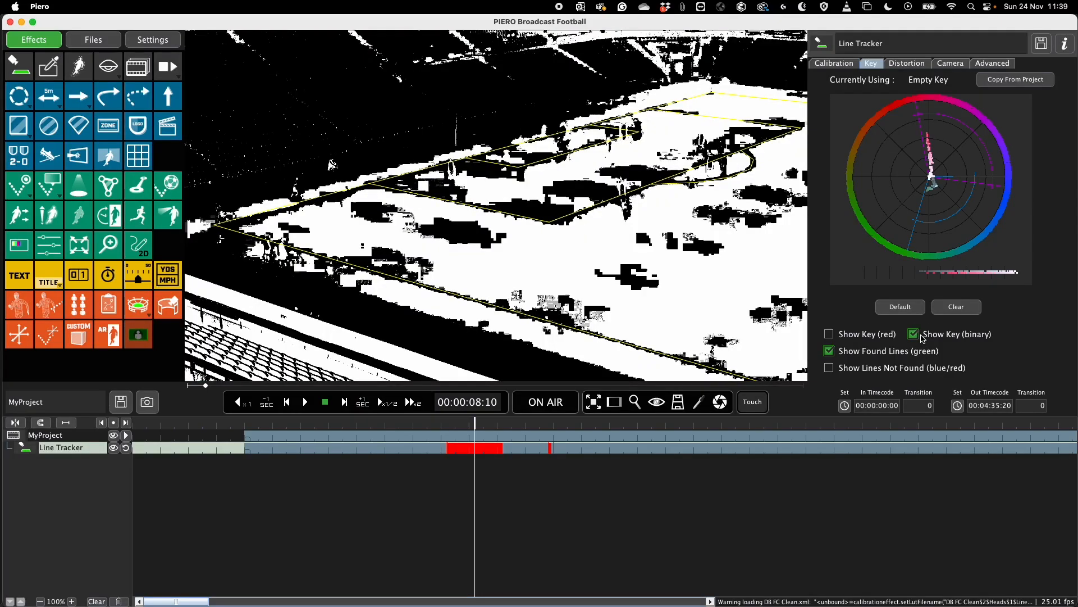
click(922, 337)
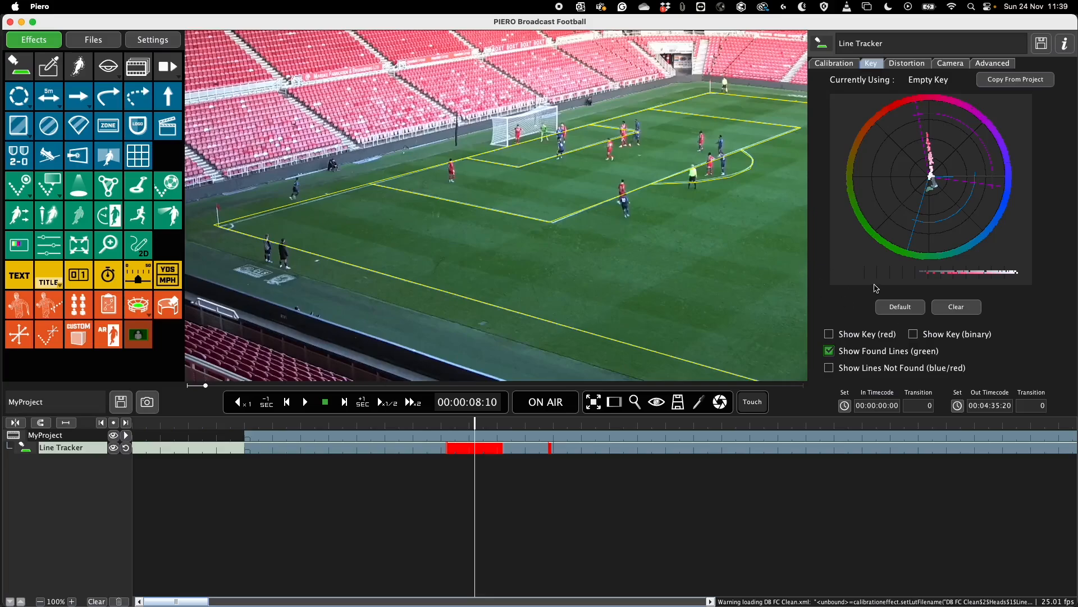
click(942, 307)
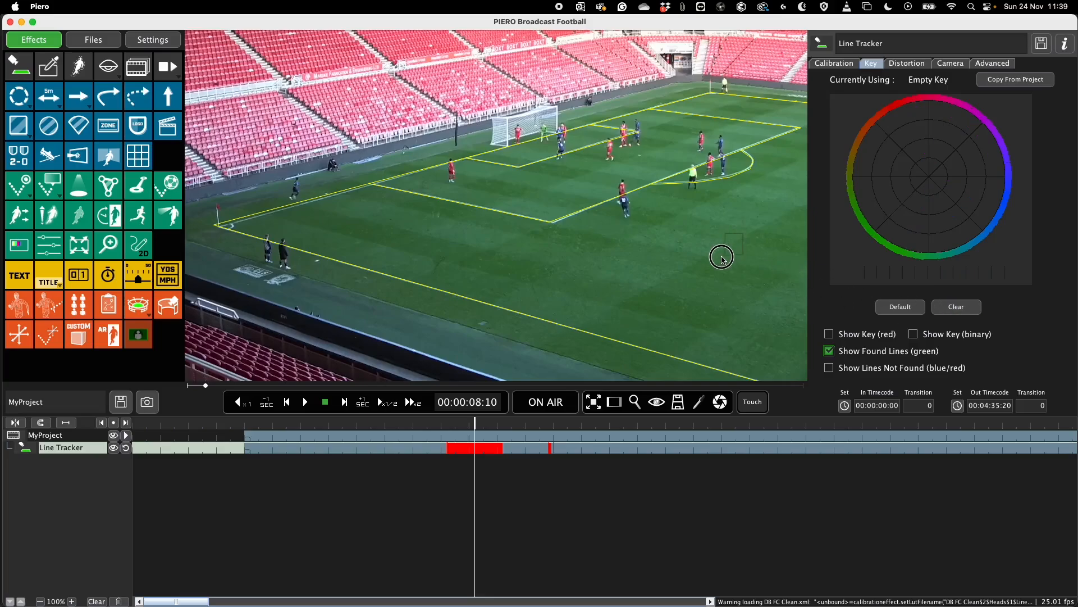
- Build a custom key for the Line Tracker by sampling the grass in several areas of the pitch
click(676, 279)
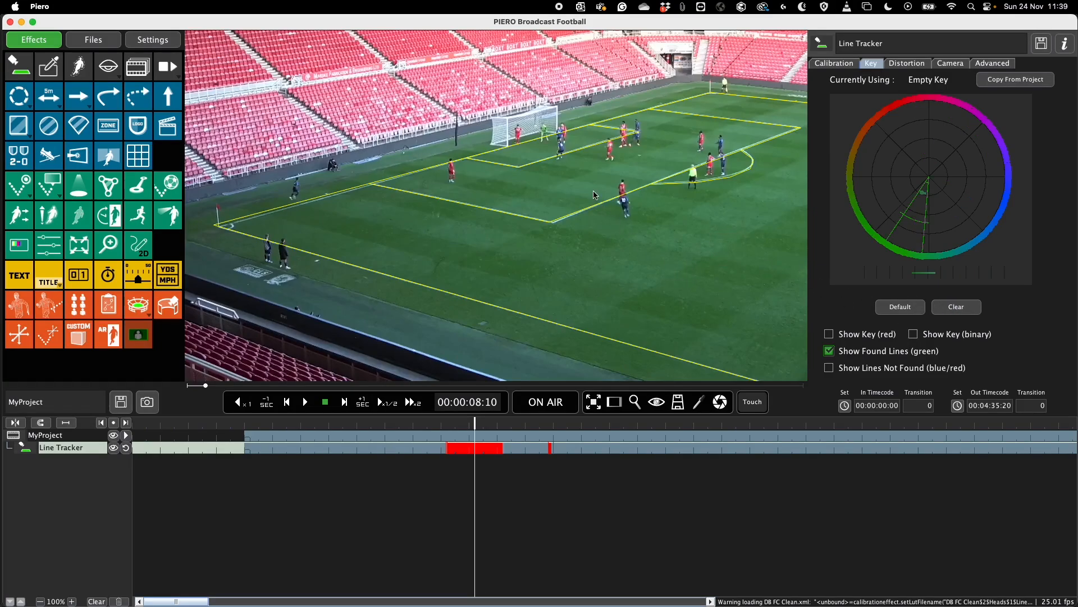
click(556, 203)
click(723, 105)
click(345, 213)
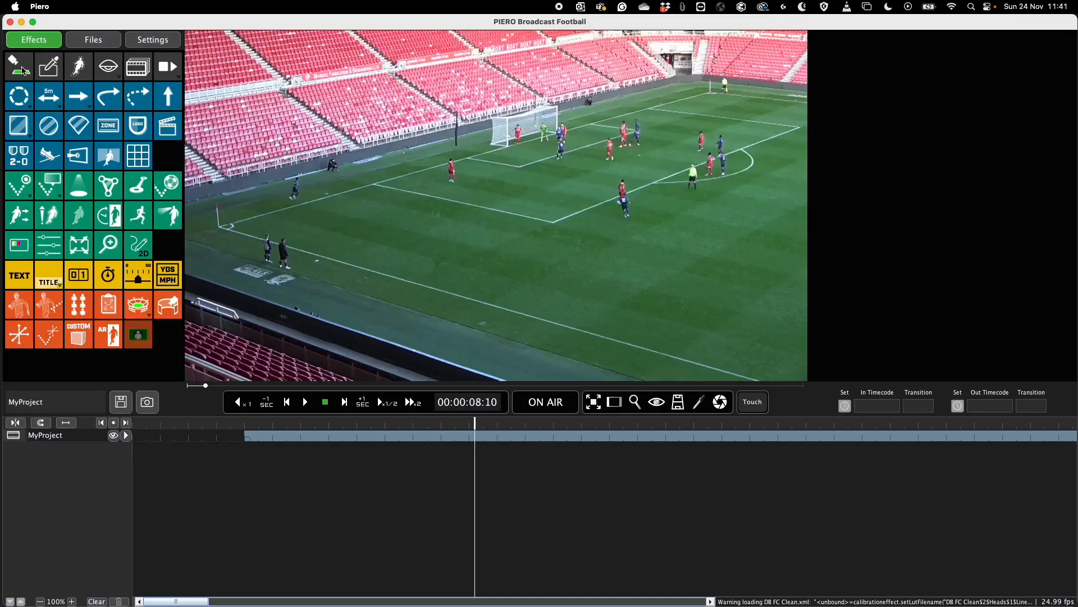
- Add a new Line Tracker at 00:00:08:10 and complete its 1-Click calibration from the left penalty area's near front corner, adding that position
click(19, 66)
click(833, 117)
click(1027, 368)
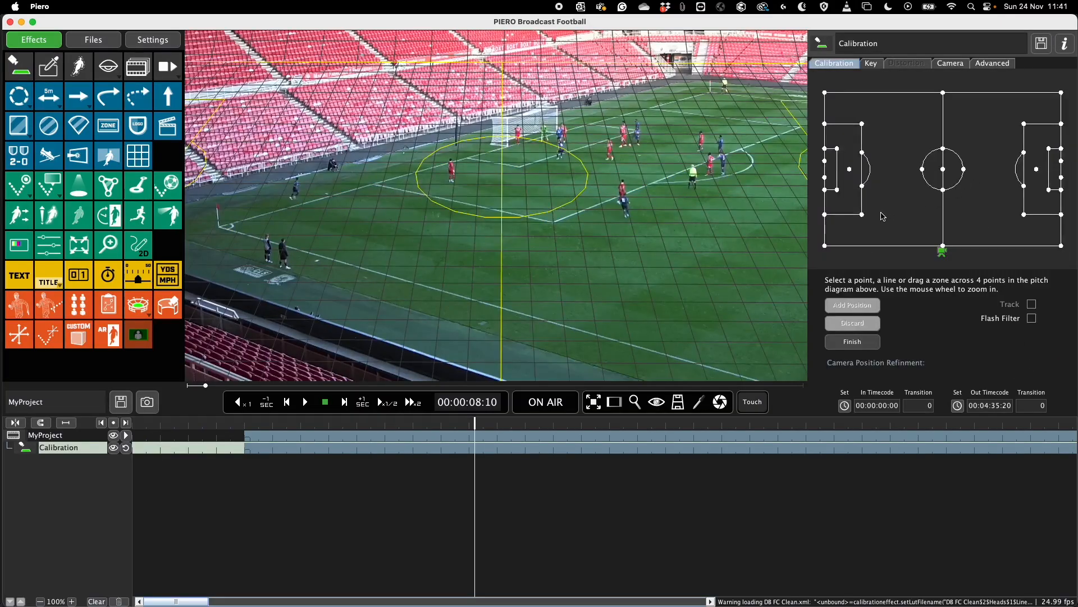
click(864, 215)
click(553, 223)
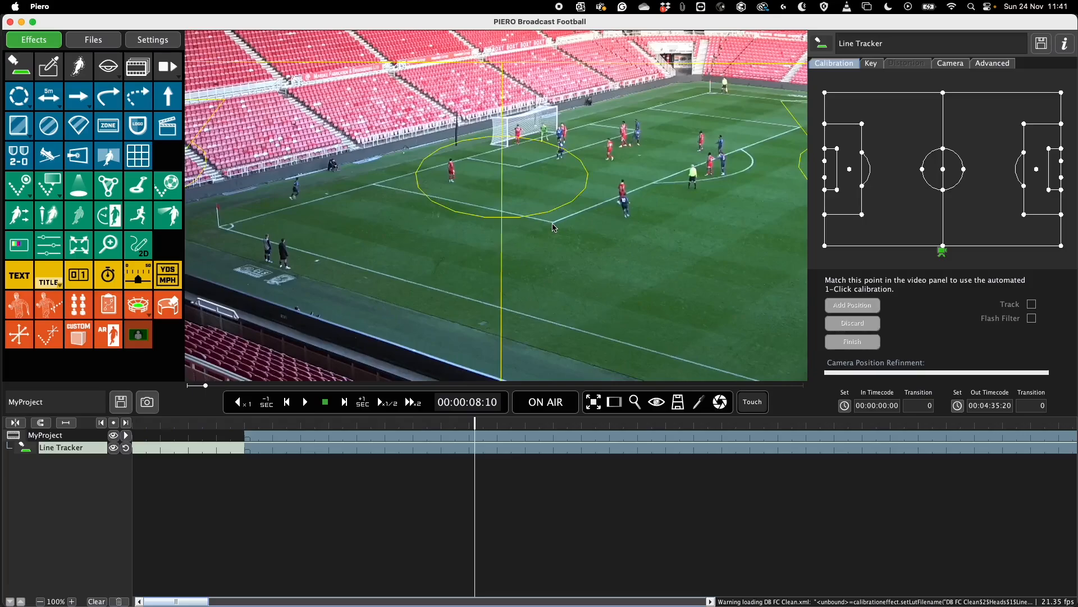
click(853, 305)
click(852, 342)
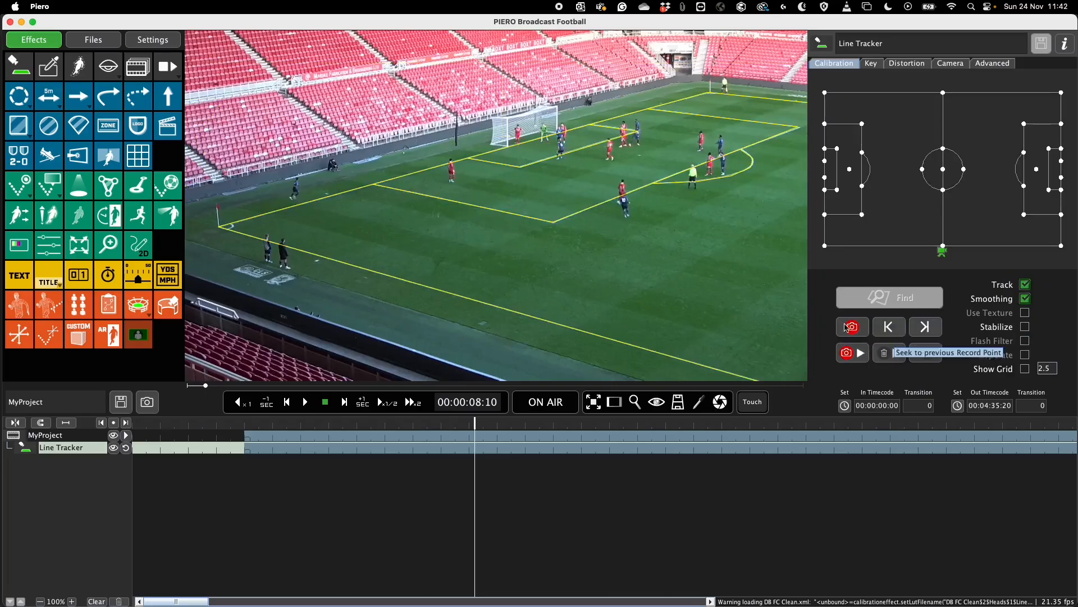